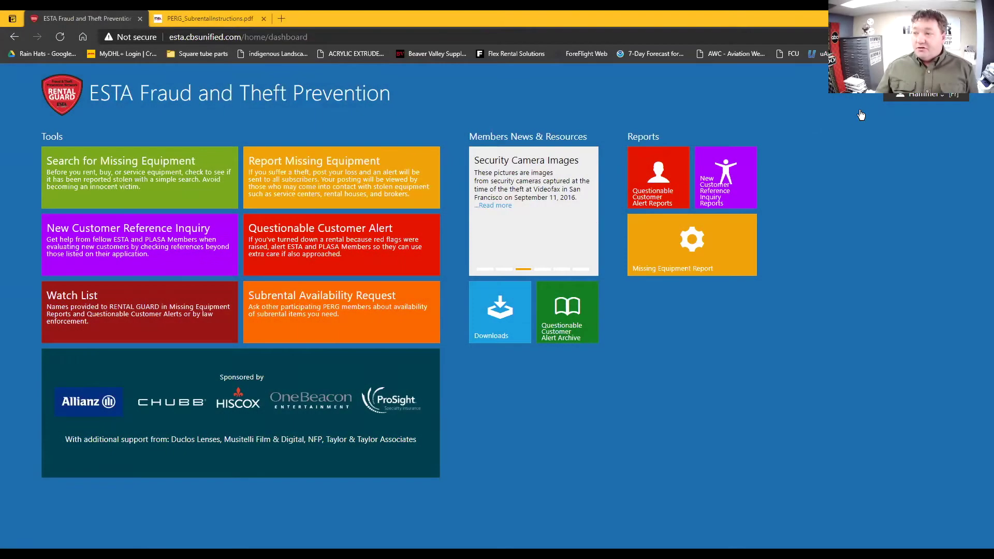
# Step: Open the account's My Settings page and review the personal information, alert notification preferences, subrental request options, regions and equipment categories
pyautogui.click(916, 95)
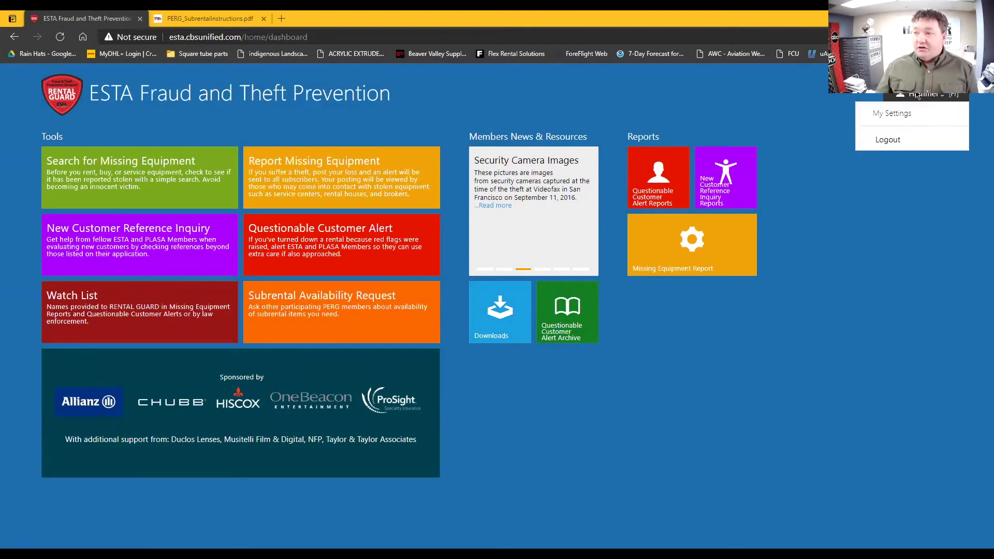
pyautogui.click(903, 119)
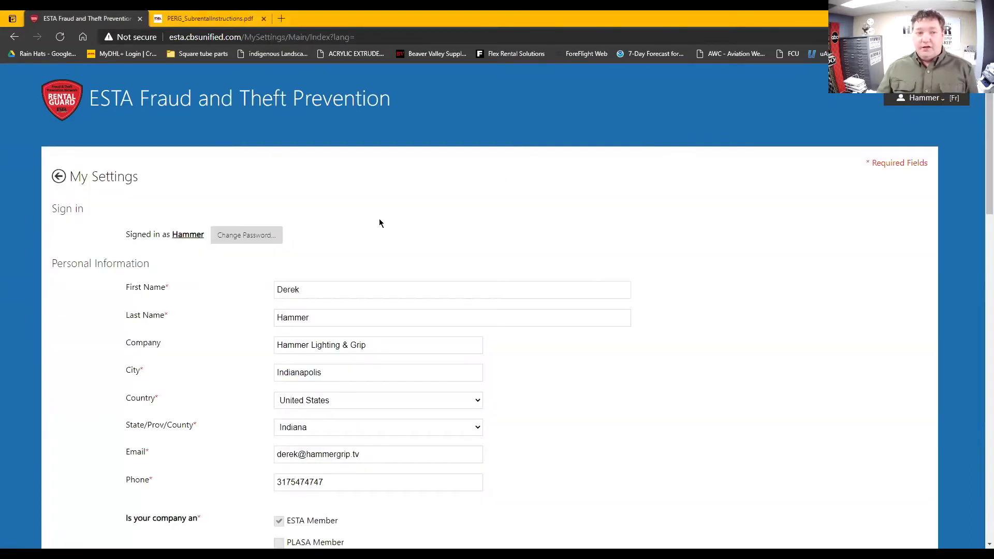
pyautogui.scroll(-5, 379, 223)
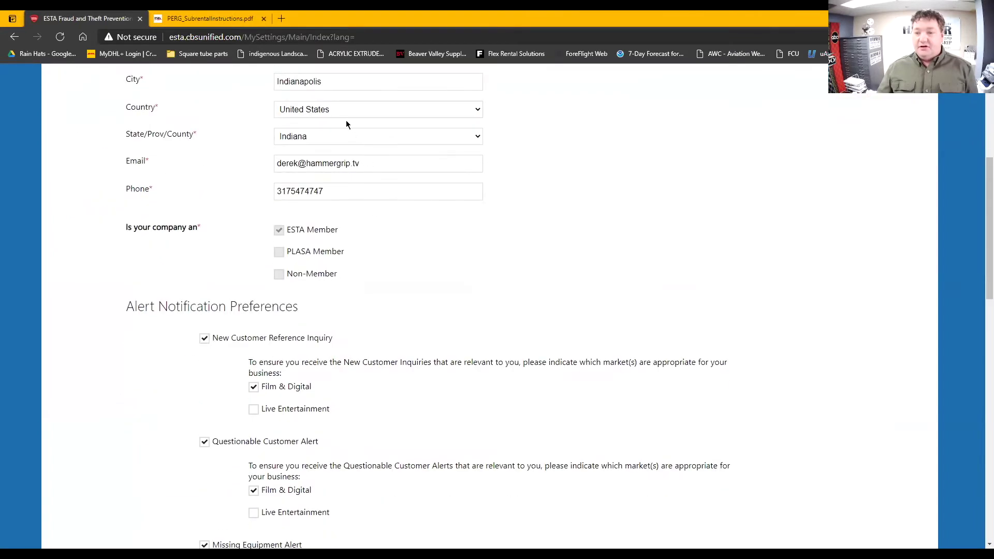
pyautogui.scroll(4, 380, 142)
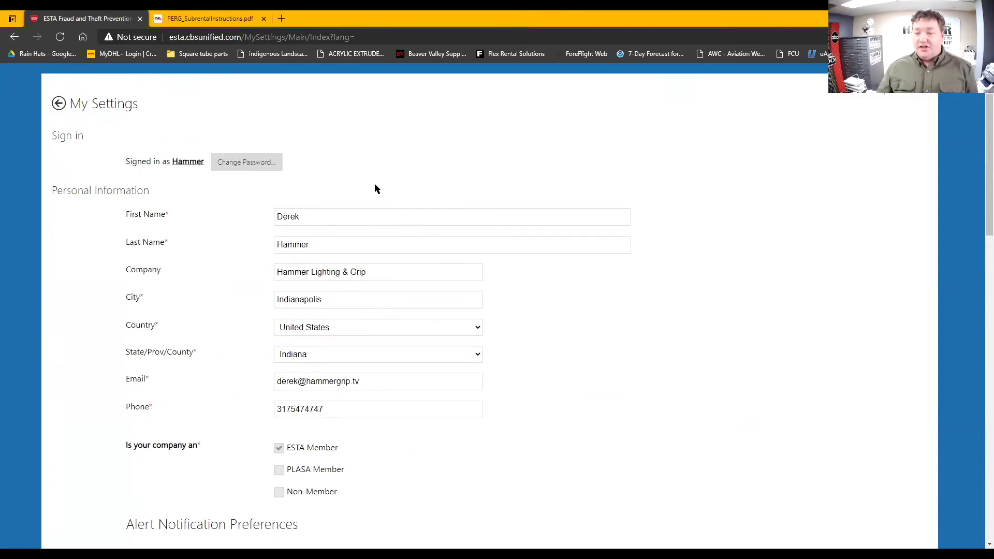
pyautogui.scroll(-4, 374, 187)
pyautogui.scroll(-7, 354, 232)
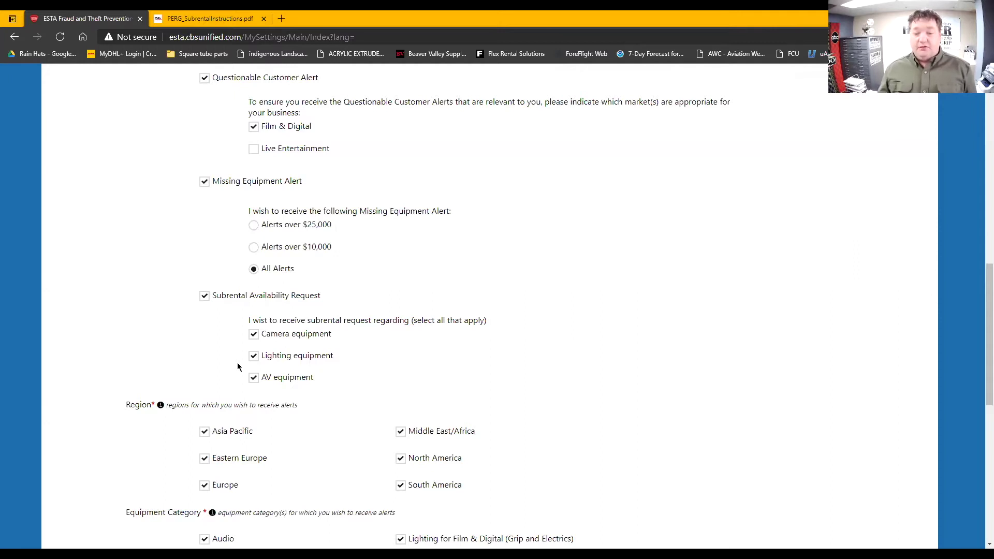
pyautogui.scroll(15, 237, 356)
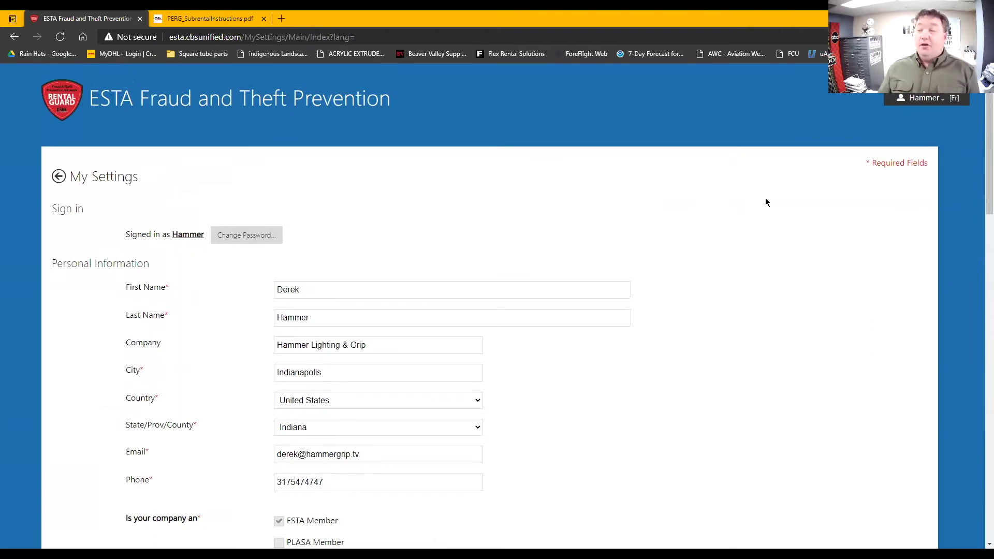
pyautogui.scroll(-2, 741, 191)
pyautogui.scroll(-3, 711, 218)
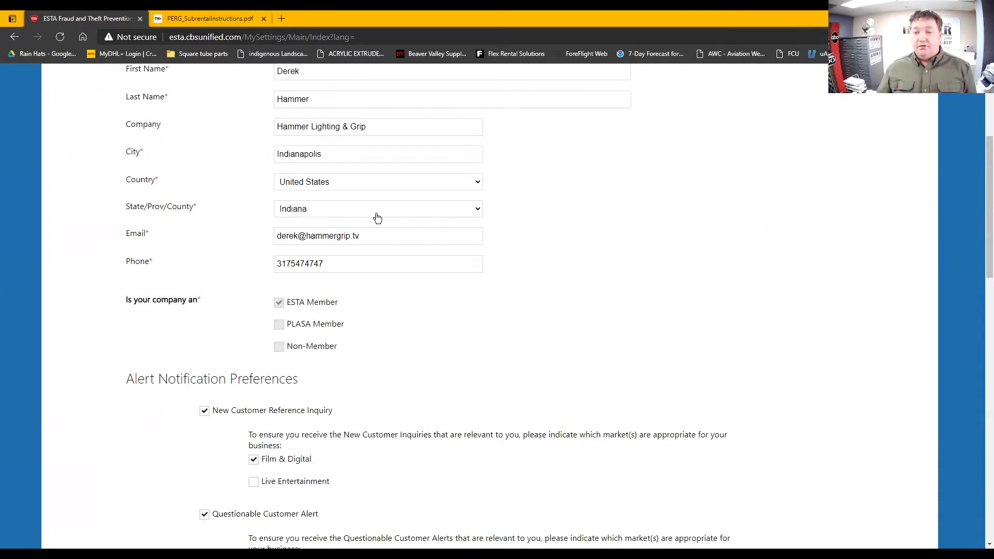
pyautogui.scroll(-15, 375, 275)
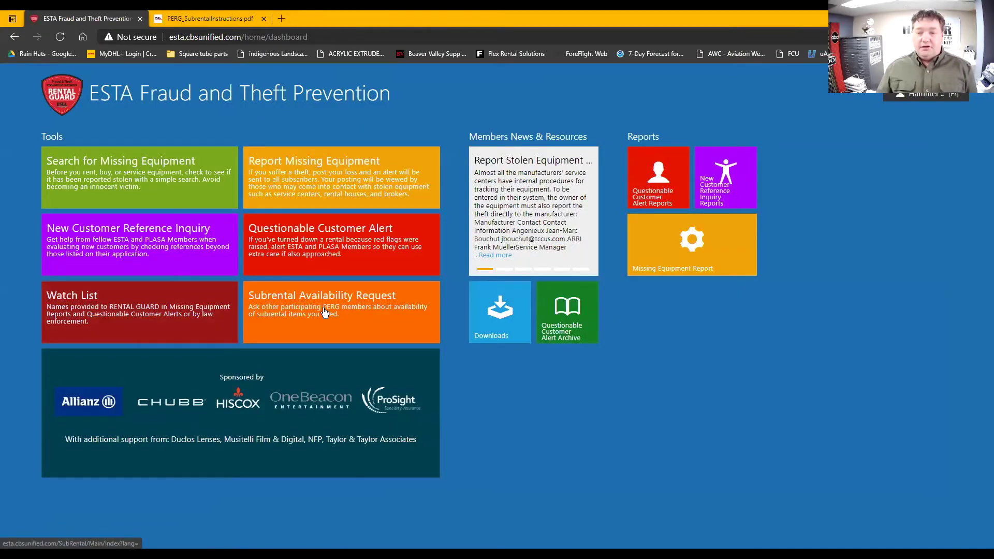
# Step: Open a Subrental Availability Request and set the facility need-by date to March 23, 2021 and the client rental start date to March 24, 2021
pyautogui.click(325, 313)
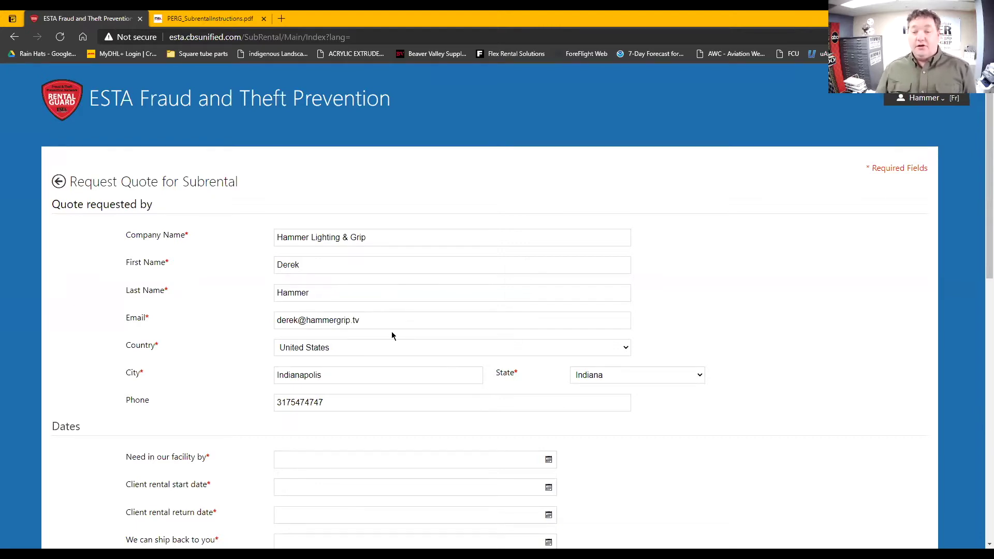
pyautogui.scroll(-1, 402, 355)
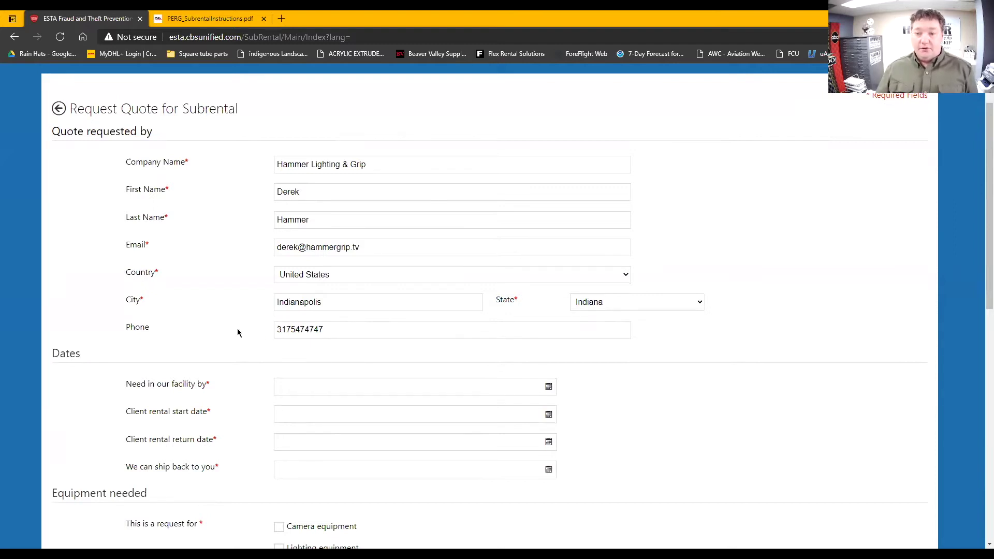
pyautogui.scroll(-3, 332, 326)
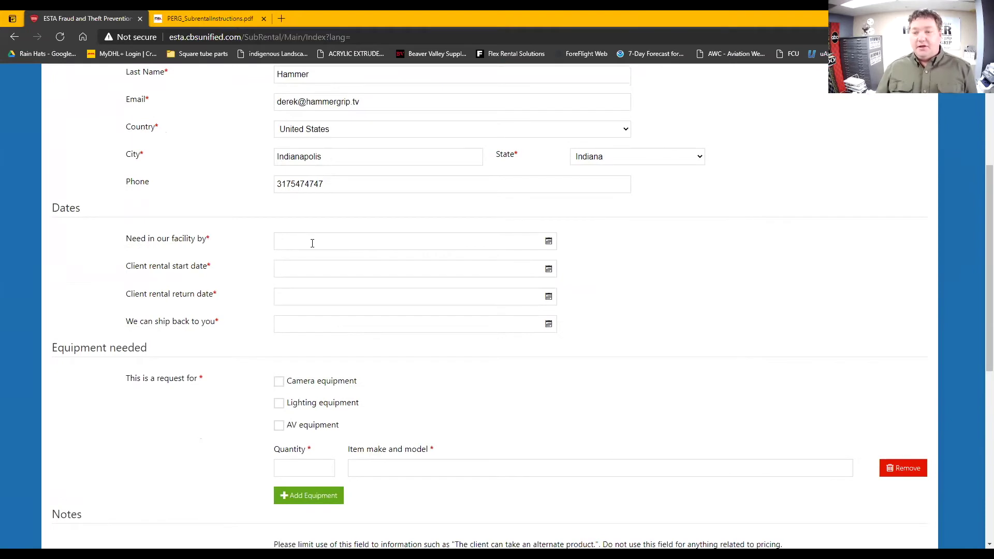
pyautogui.click(548, 241)
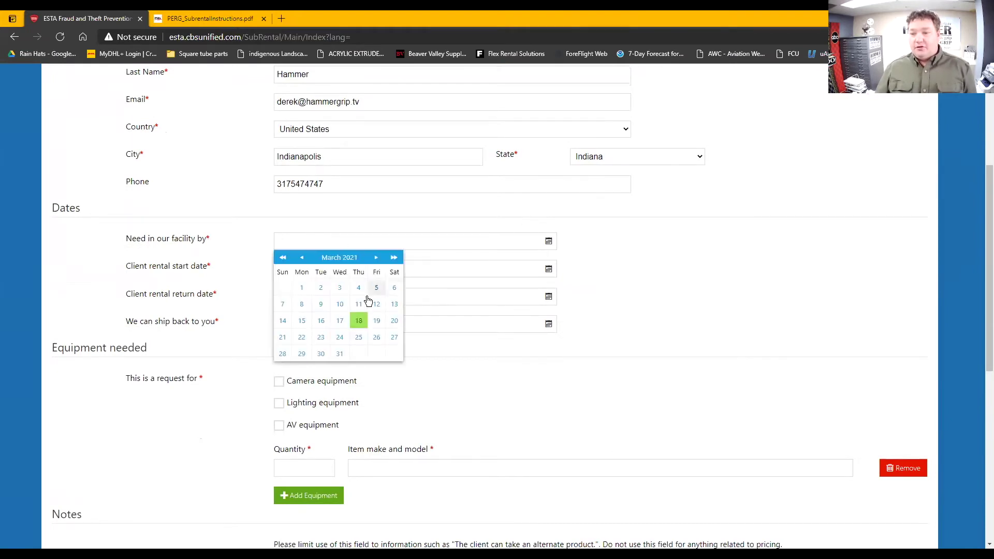
pyautogui.click(320, 338)
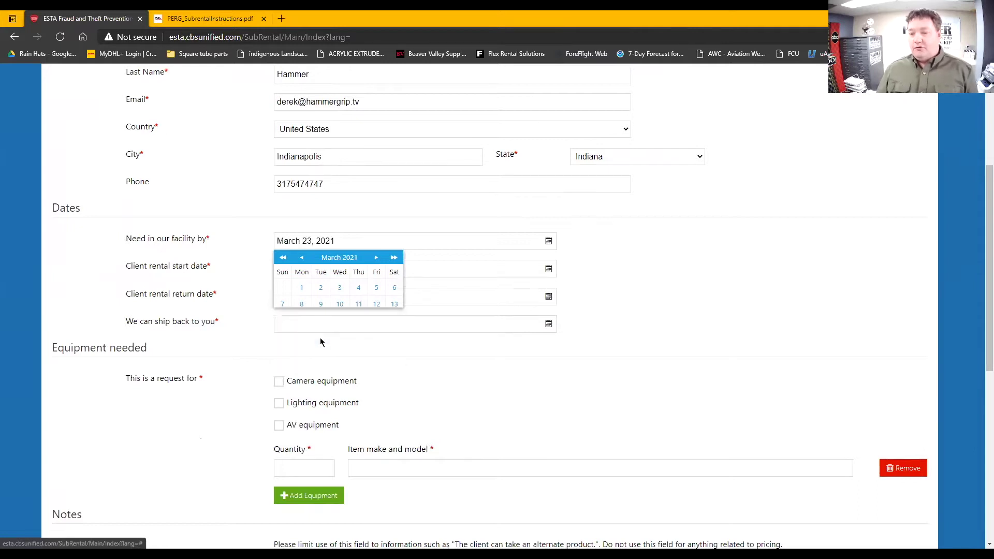
pyautogui.click(549, 269)
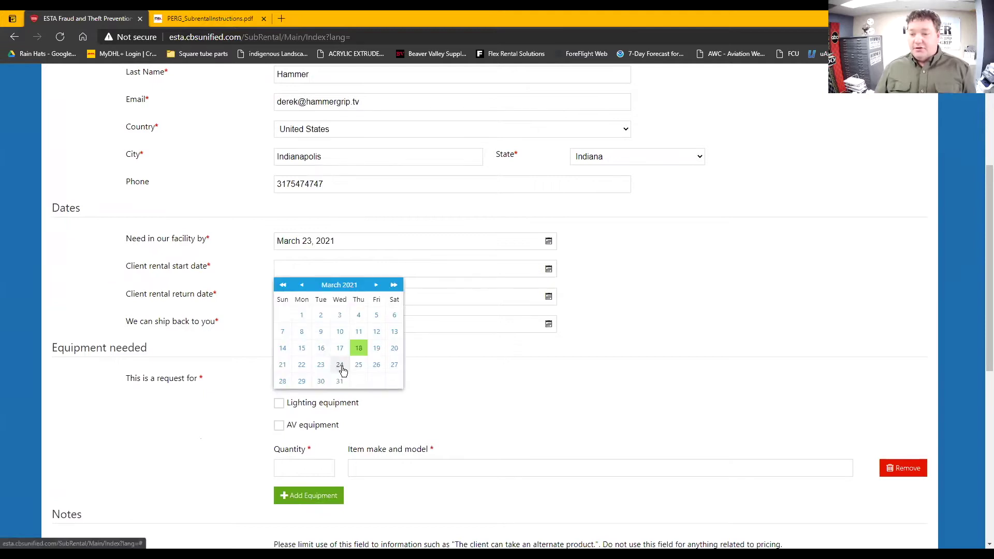
pyautogui.click(341, 366)
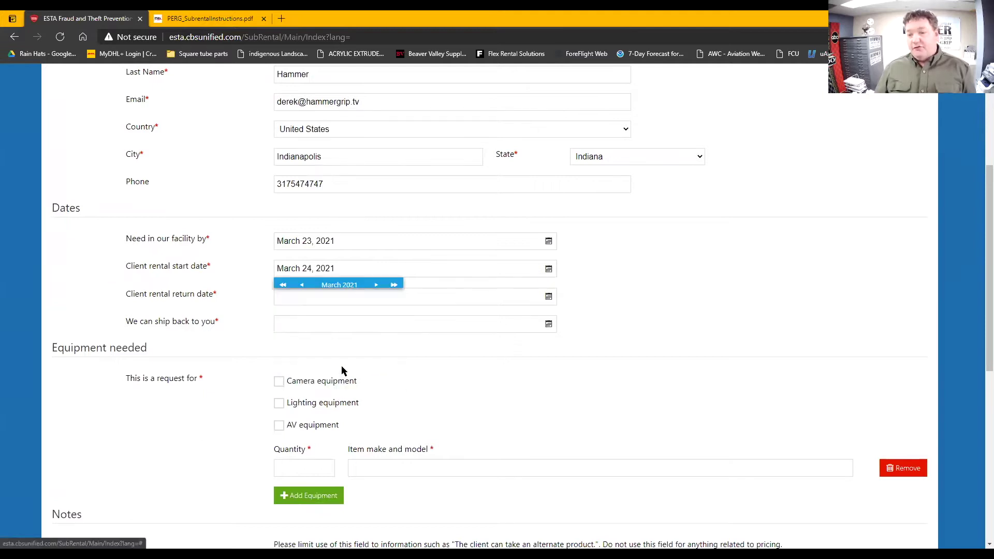
# Step: Set the client rental return date to March 26, 2021 and the ship-back date to March 30, 2021
pyautogui.click(549, 298)
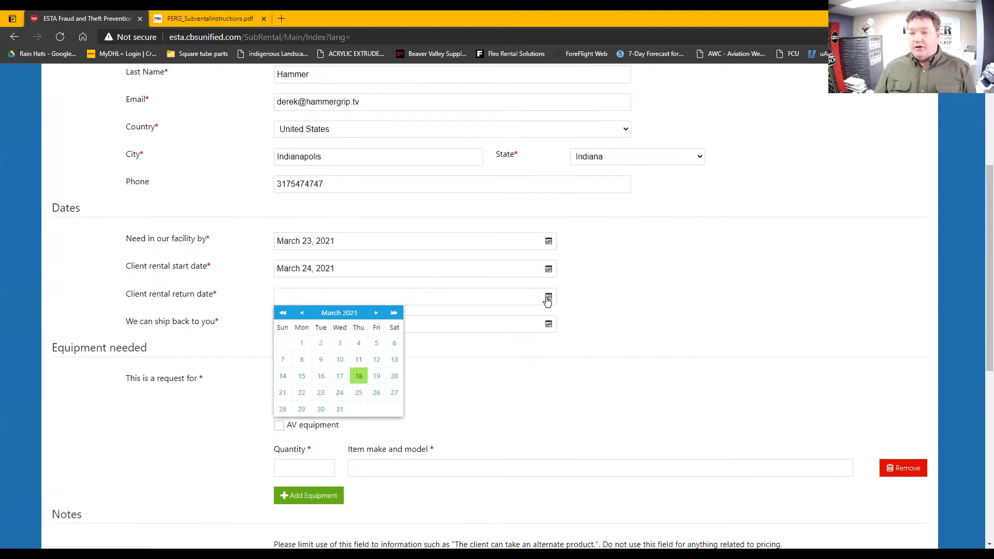
pyautogui.click(378, 395)
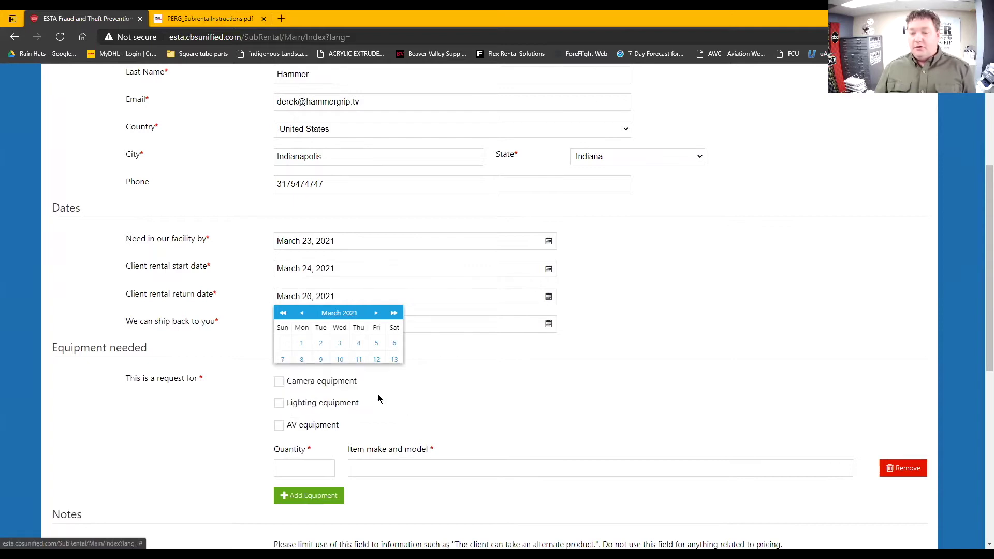
pyautogui.click(549, 325)
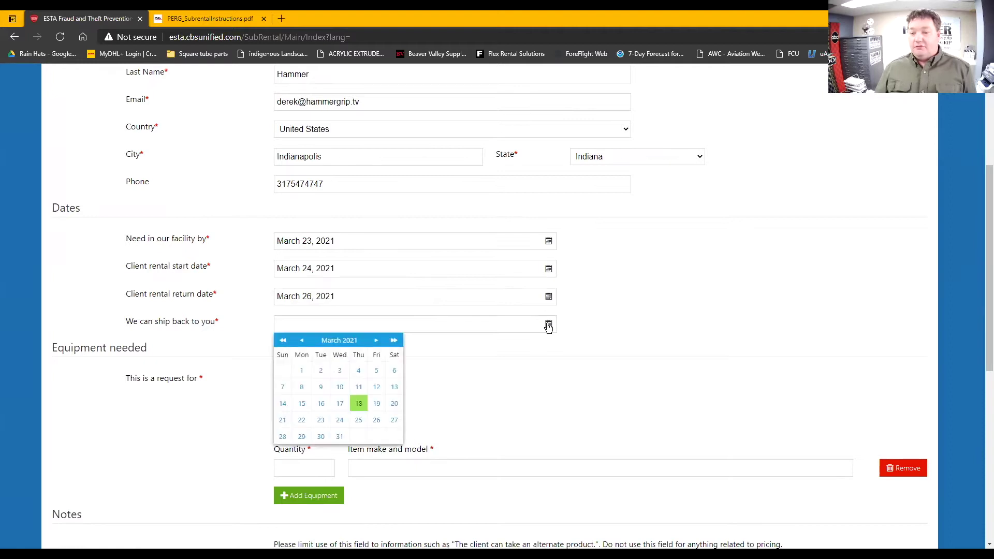
pyautogui.click(321, 438)
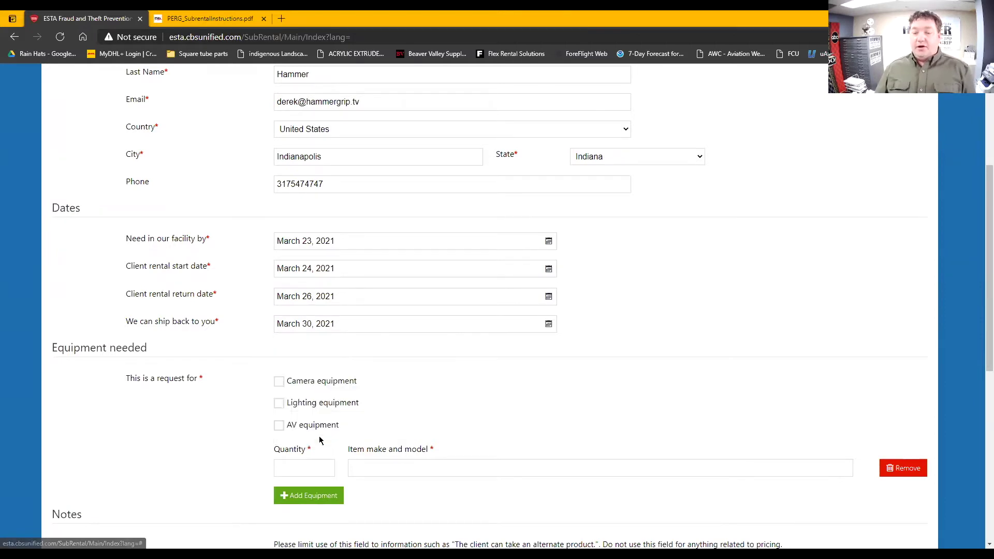
# Step: Mark the request as being for camera equipment, lighting equipment and AV equipment
pyautogui.scroll(-1, 319, 440)
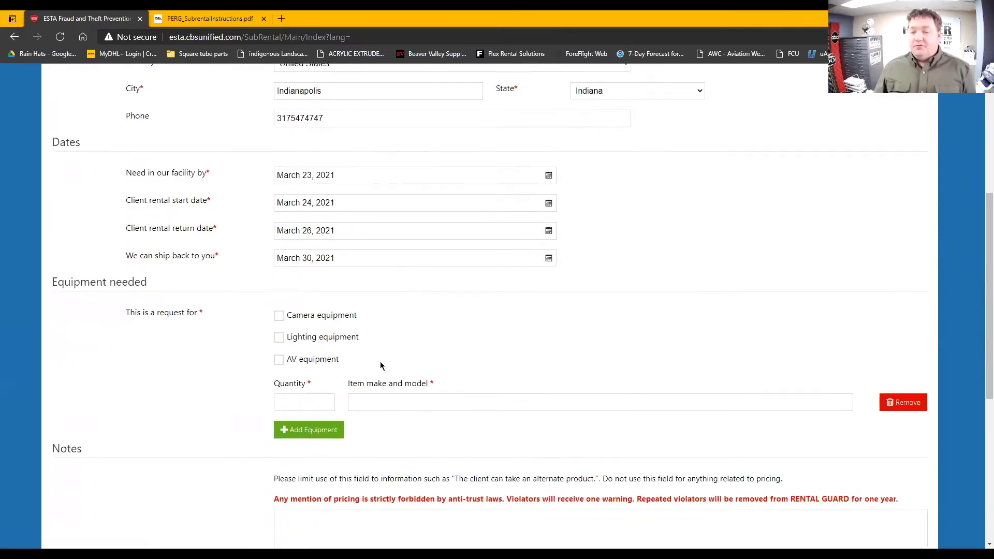
pyautogui.click(279, 311)
pyautogui.click(279, 331)
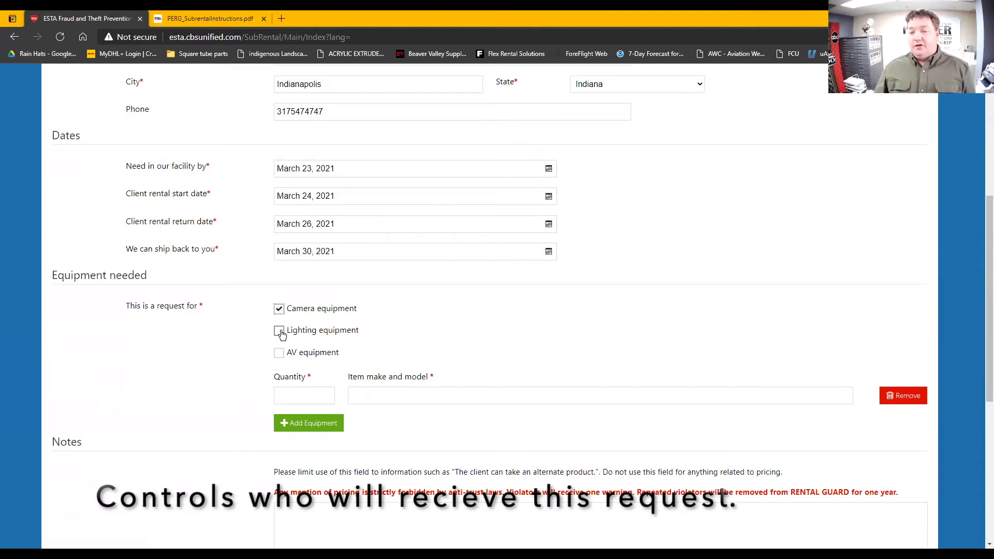
pyautogui.click(279, 352)
# Step: Enter the first equipment item with quantity 6 and make and model "Arri SkyOrbiter 365's"
pyautogui.click(303, 397)
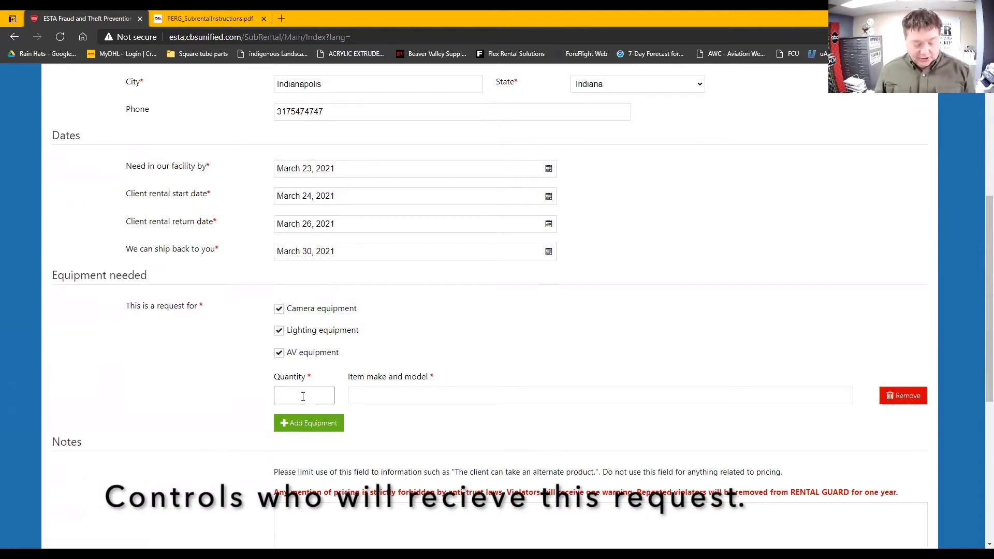
pyautogui.write('6')
pyautogui.press('Tab')
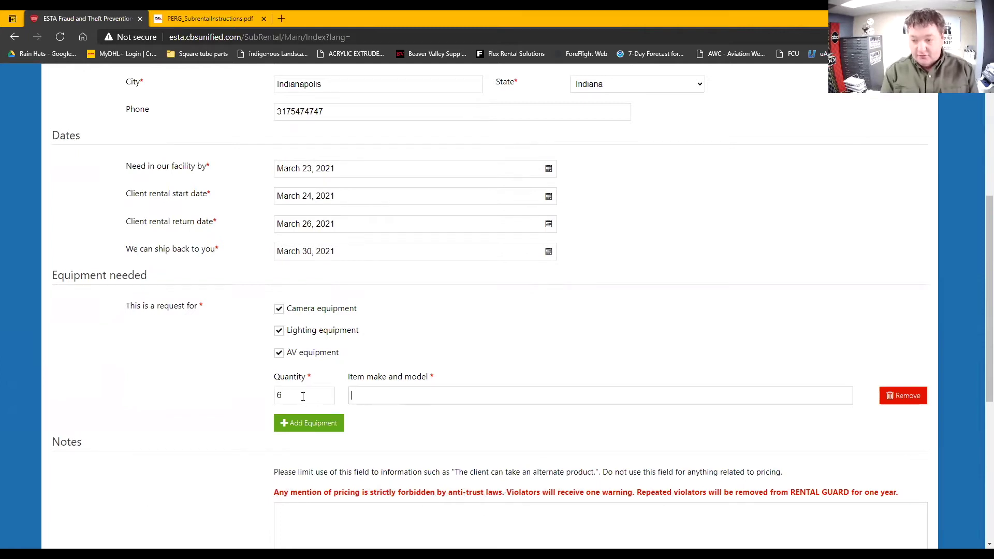
pyautogui.write('Arri Sky')
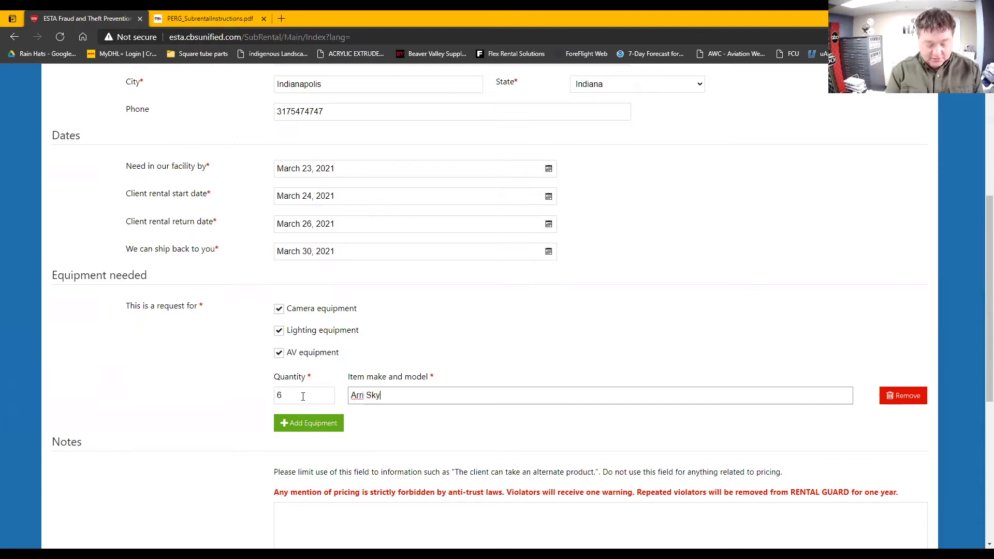
pyautogui.write('Orbi')
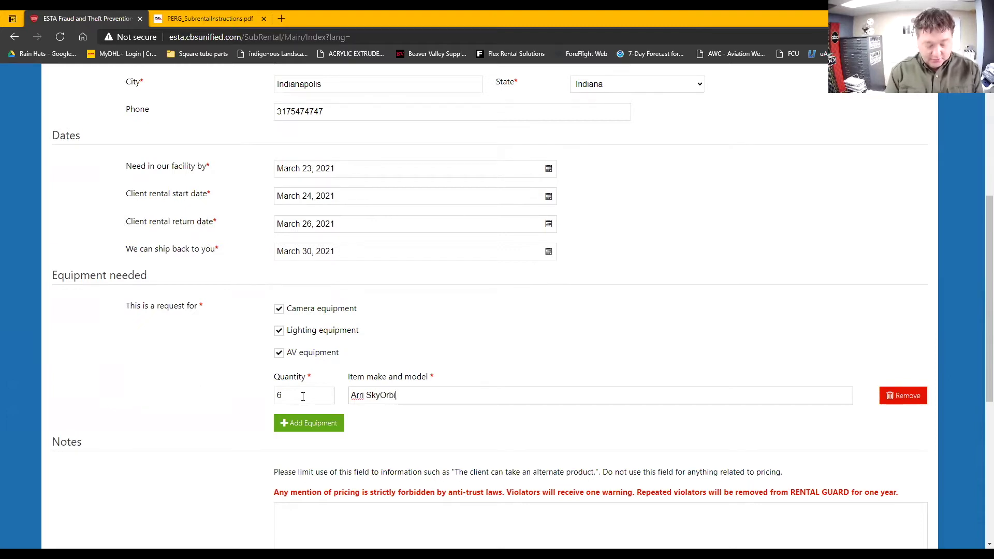
pyautogui.write("ter 365's")
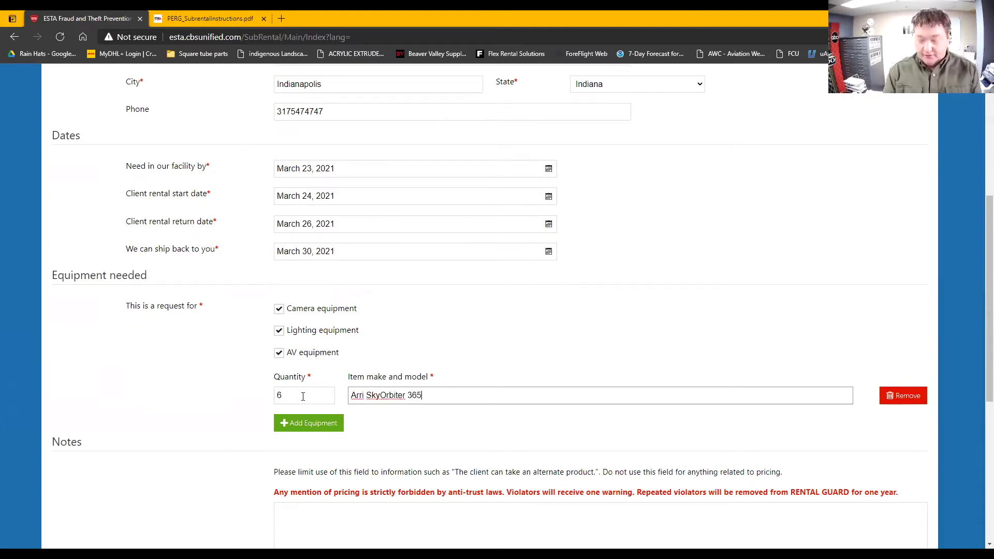
# Step: Add a second equipment item with quantity 2 and make and model "Fujinon MK 16-35"
pyautogui.click(303, 430)
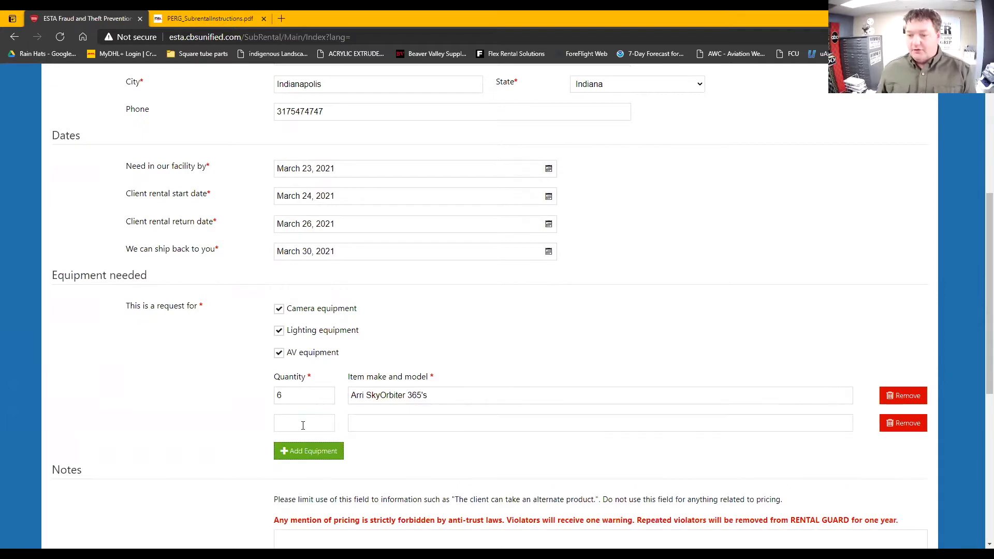
pyautogui.click(307, 421)
pyautogui.write('2')
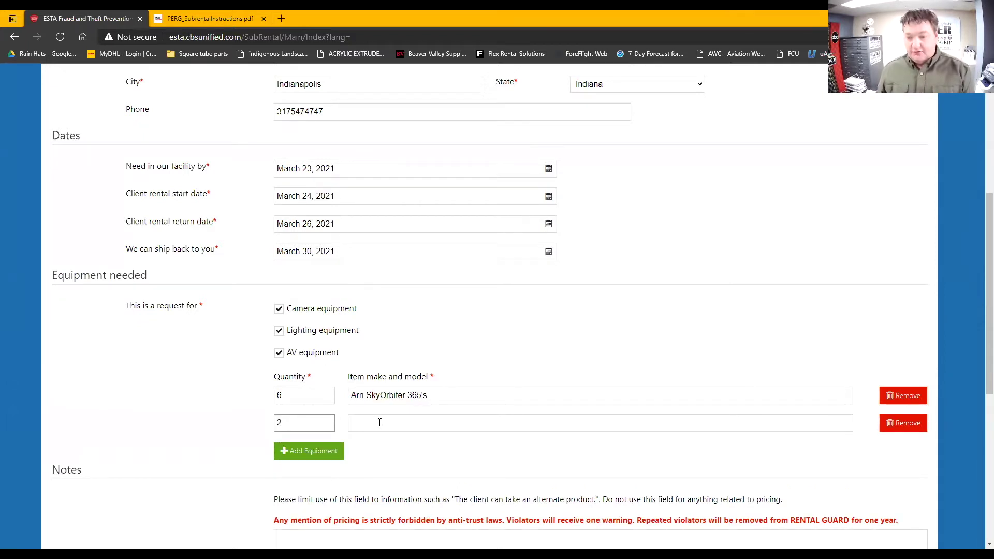
pyautogui.click(379, 422)
pyautogui.write('Fujinon M')
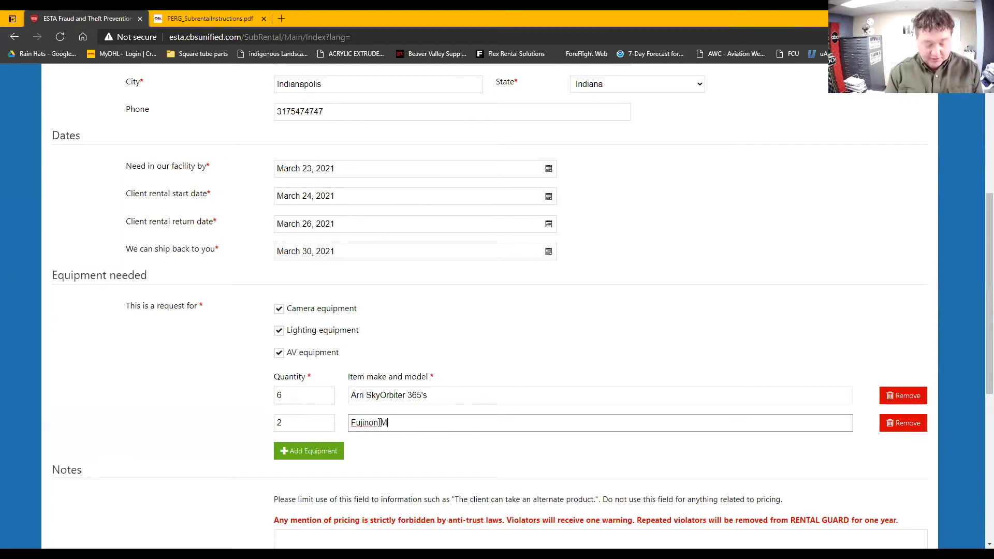
pyautogui.write('K 1')
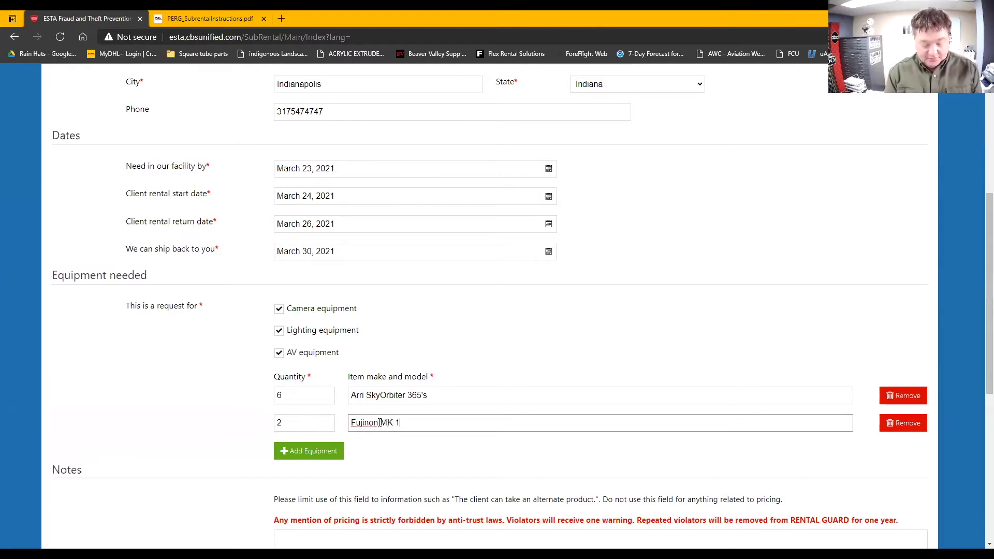
pyautogui.write('6-356')
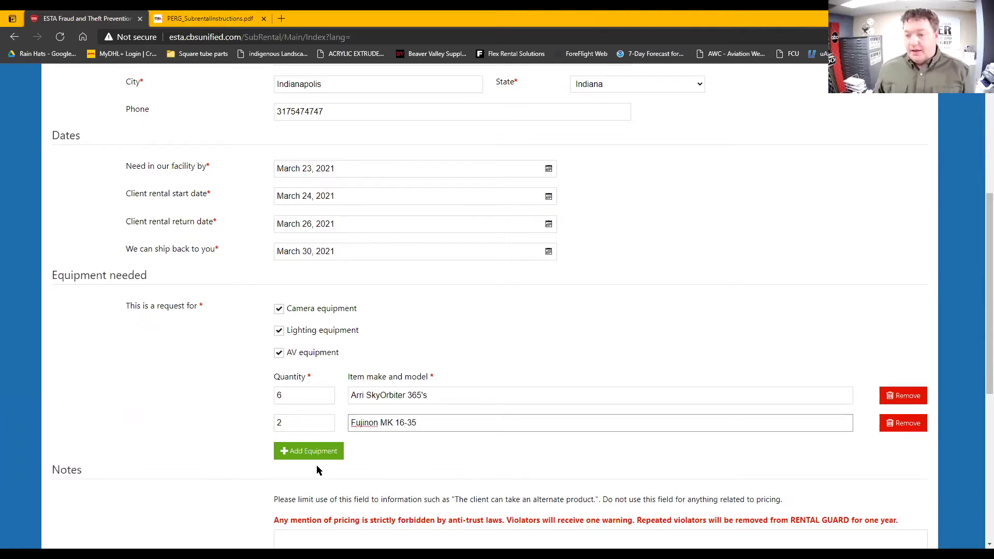
# Step: Add a third equipment item with quantity 2 and make and model "Barco Projectalots"
pyautogui.click(310, 451)
pyautogui.click(319, 450)
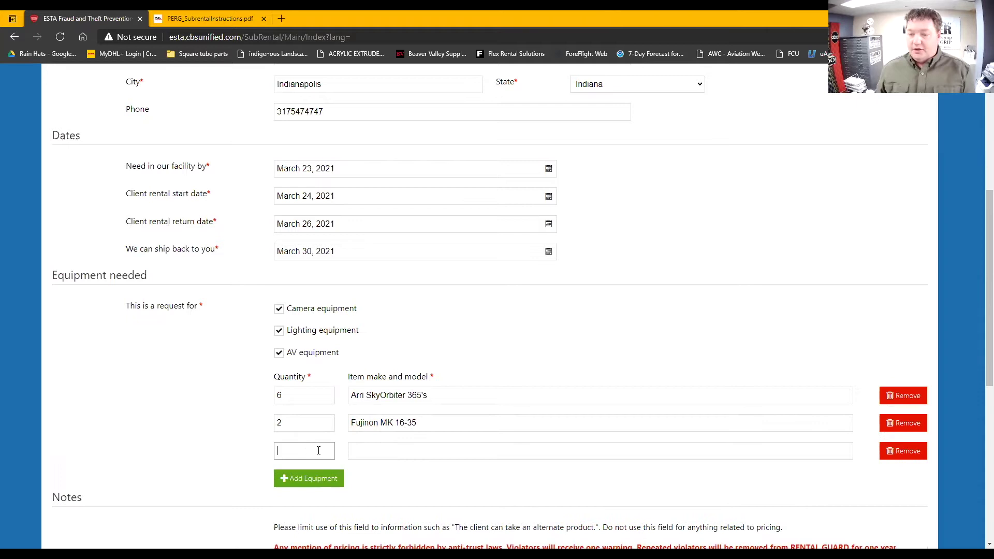
pyautogui.click(387, 451)
pyautogui.write('Barco')
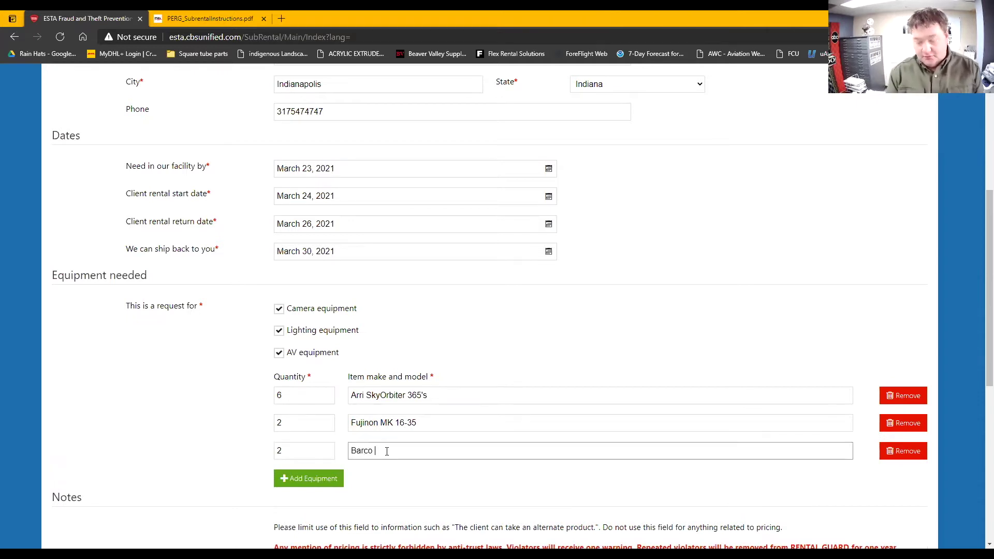
pyautogui.write(' P')
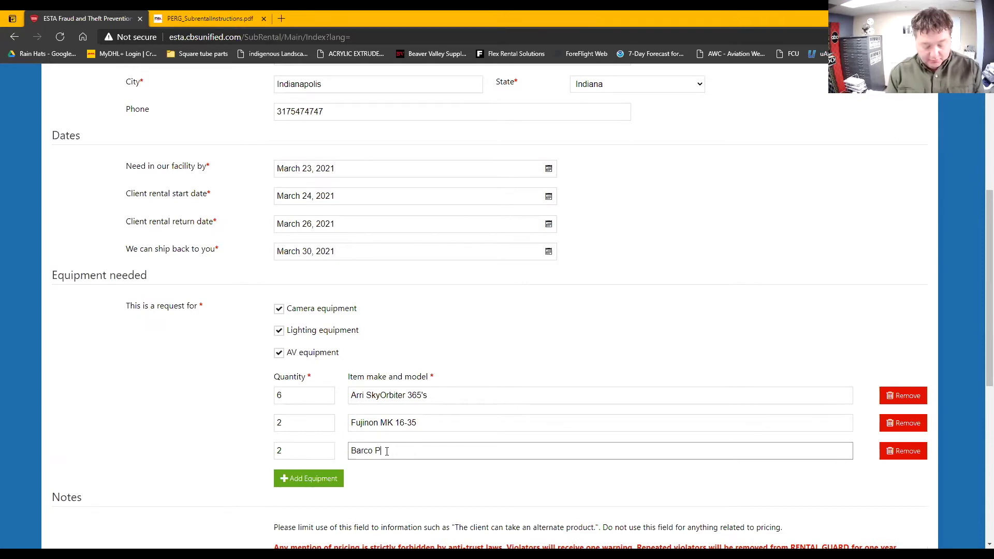
pyautogui.write('rojectalots')
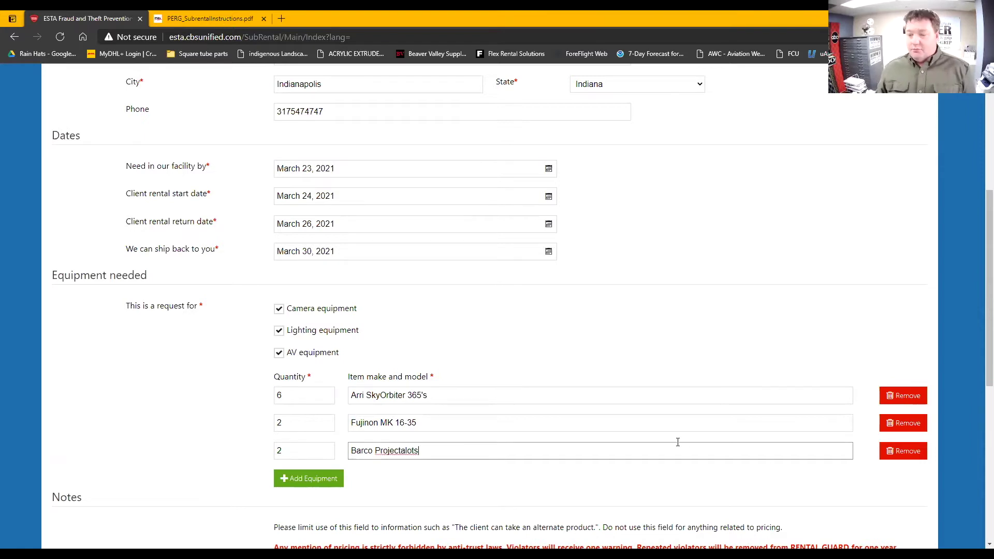
# Step: Fill the request's notes with the copied "Dear PERG Member" message saying this is only a test of the Subrental Request feature
pyautogui.scroll(-3, 427, 391)
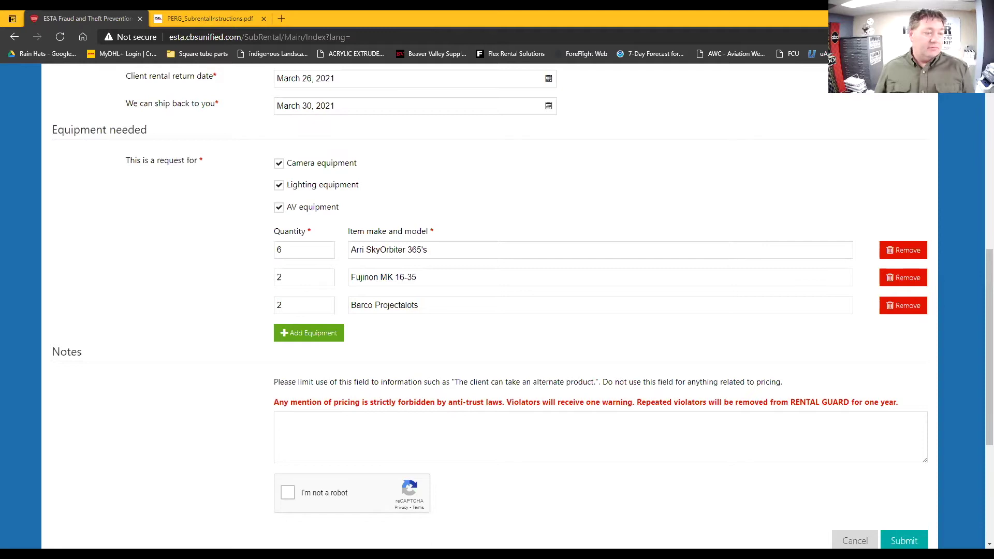
pyautogui.rightClick(304, 423)
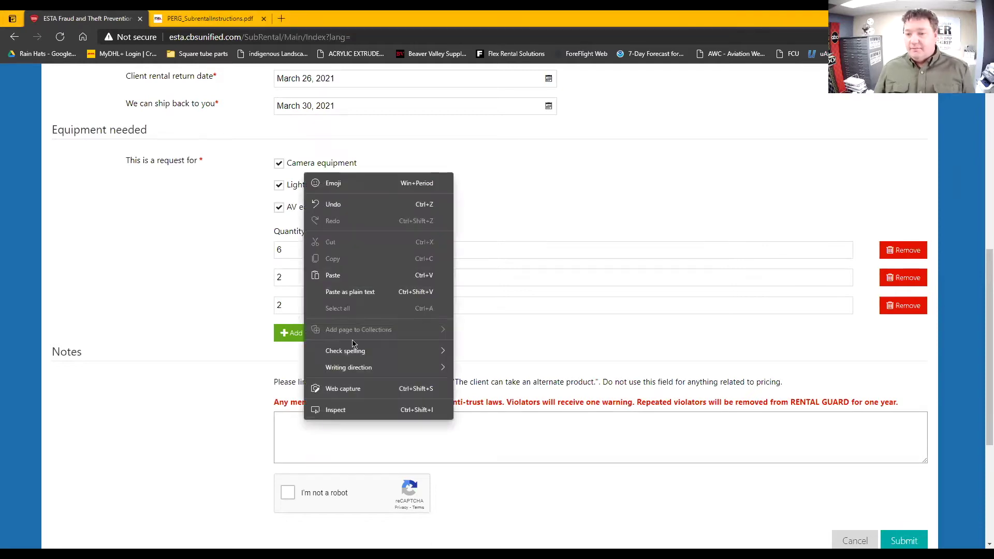
pyautogui.click(332, 273)
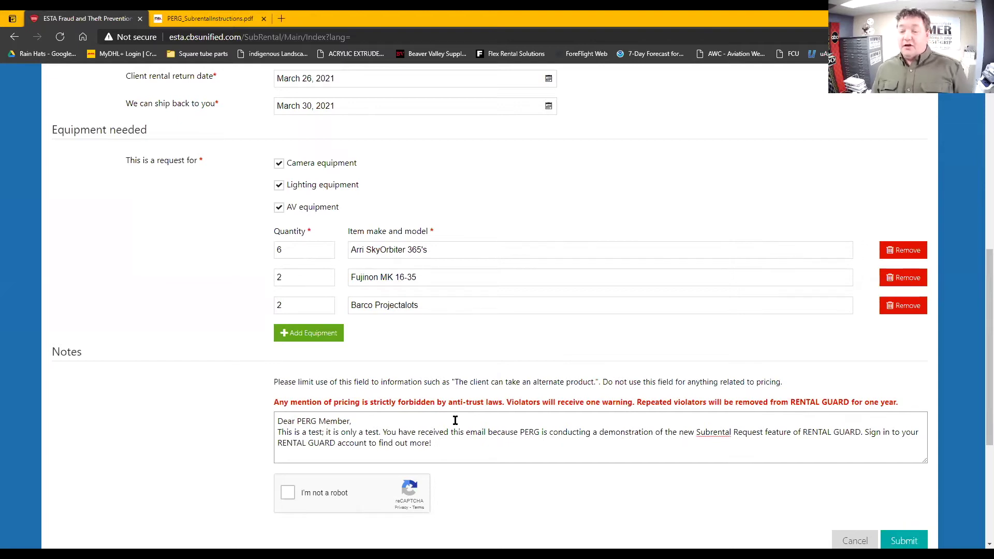
pyautogui.scroll(-3, 466, 421)
pyautogui.scroll(2, 480, 421)
pyautogui.scroll(1, 513, 419)
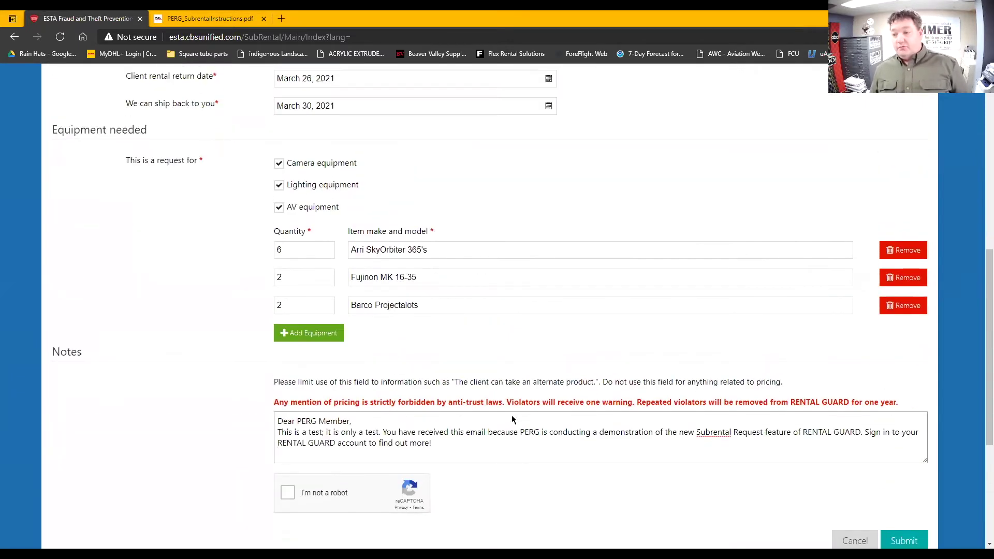
# Step: Complete the reCAPTCHA check by selecting all images with motorcycles and verifying the selection
pyautogui.scroll(-2, 512, 416)
pyautogui.click(288, 420)
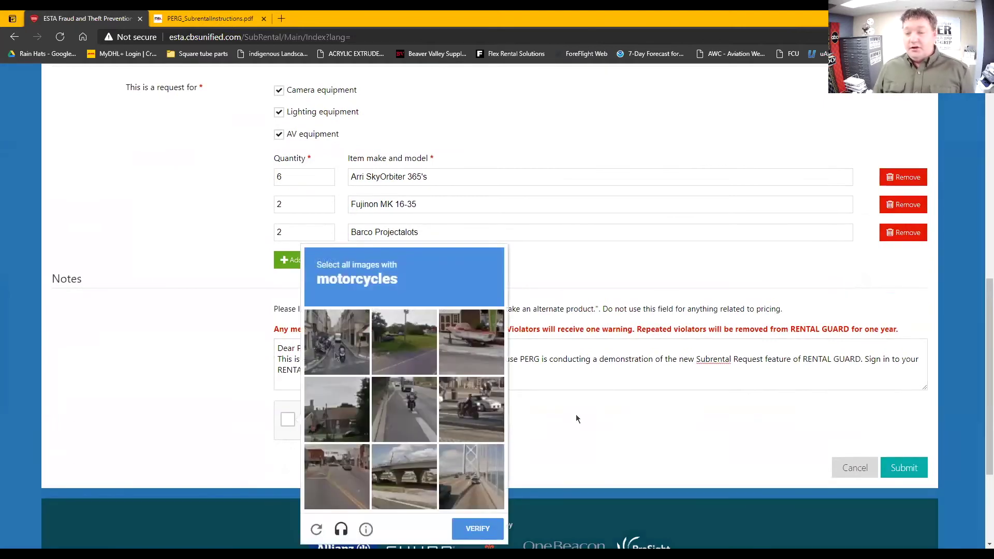
pyautogui.click(337, 342)
pyautogui.click(405, 411)
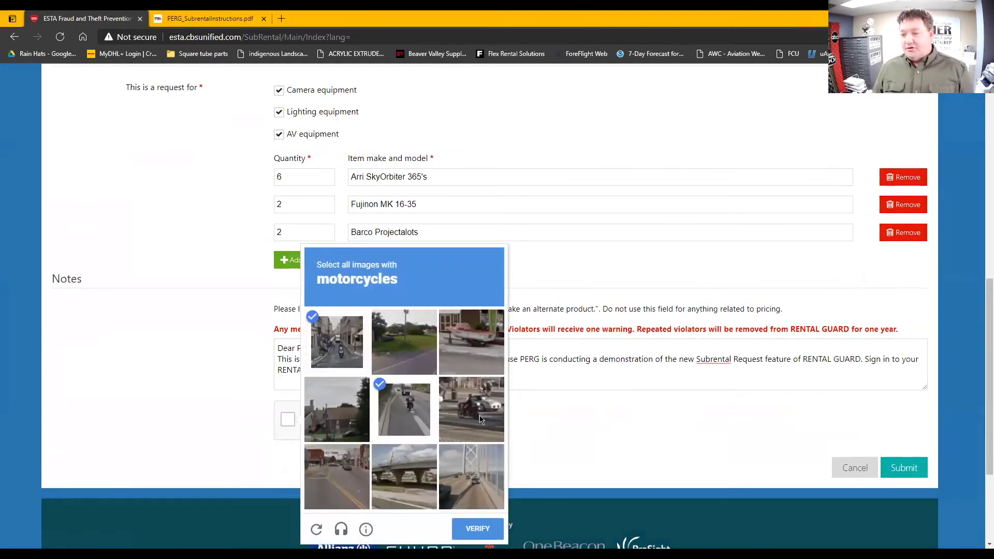
pyautogui.click(472, 421)
pyautogui.click(477, 528)
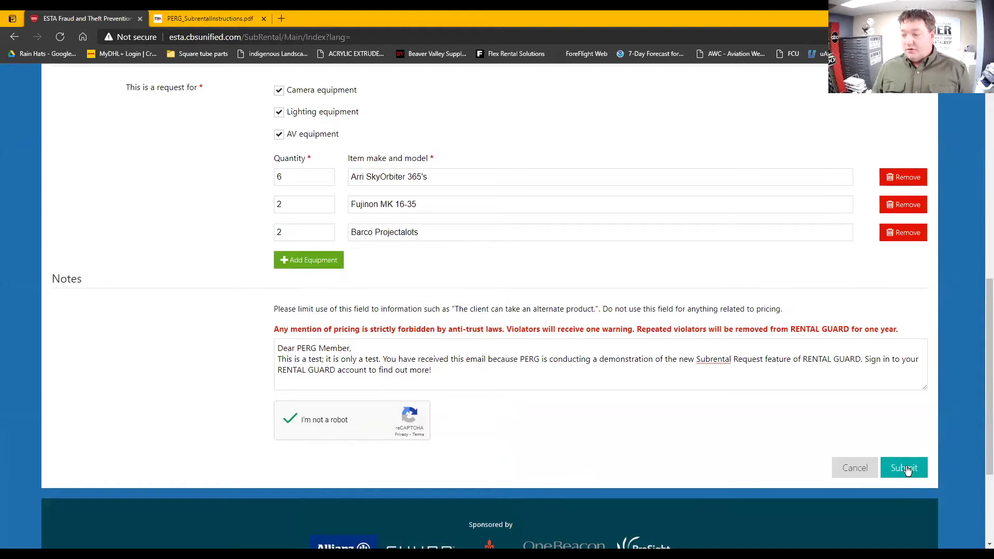
# Step: Submit the subrental request and return to the home dashboard
pyautogui.click(905, 469)
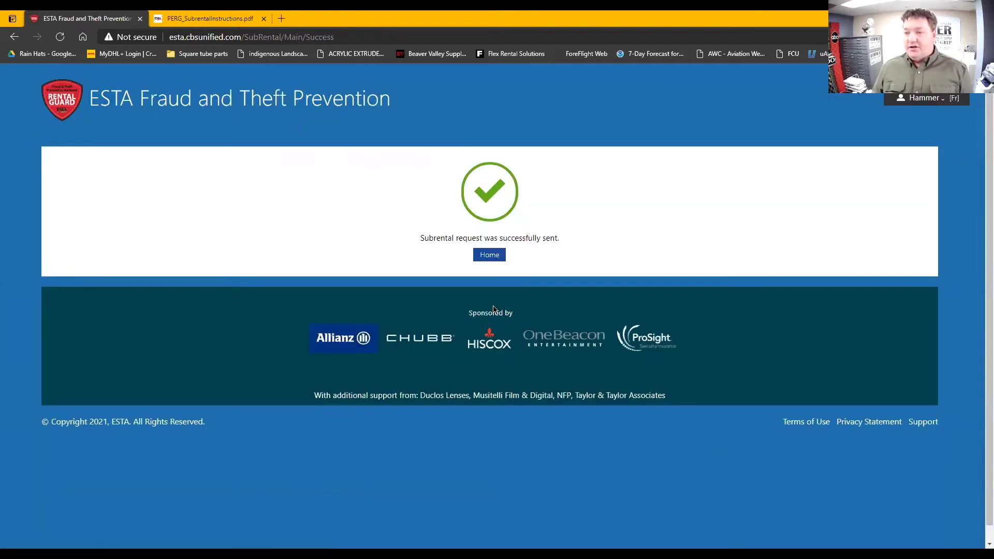
pyautogui.click(490, 257)
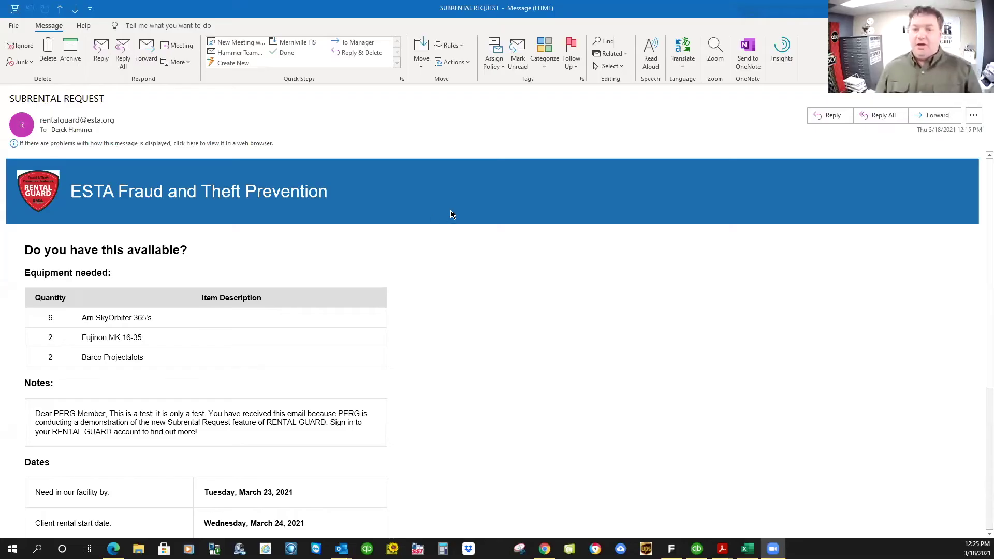
# Step: Read through the SUBRENTAL REQUEST email in Outlook, covering the equipment list, notes, dates and quote contact details
pyautogui.scroll(-1, 446, 225)
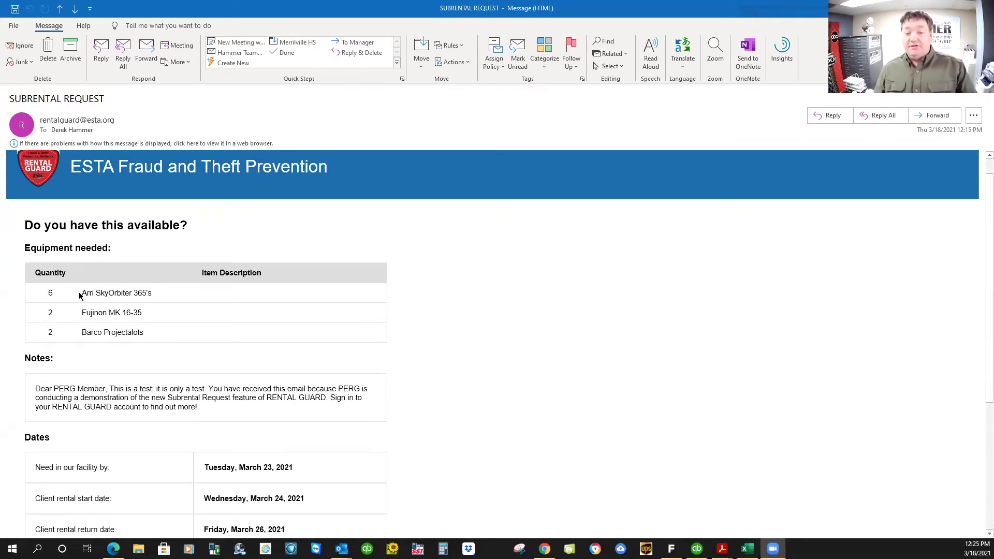
pyautogui.scroll(-5, 156, 331)
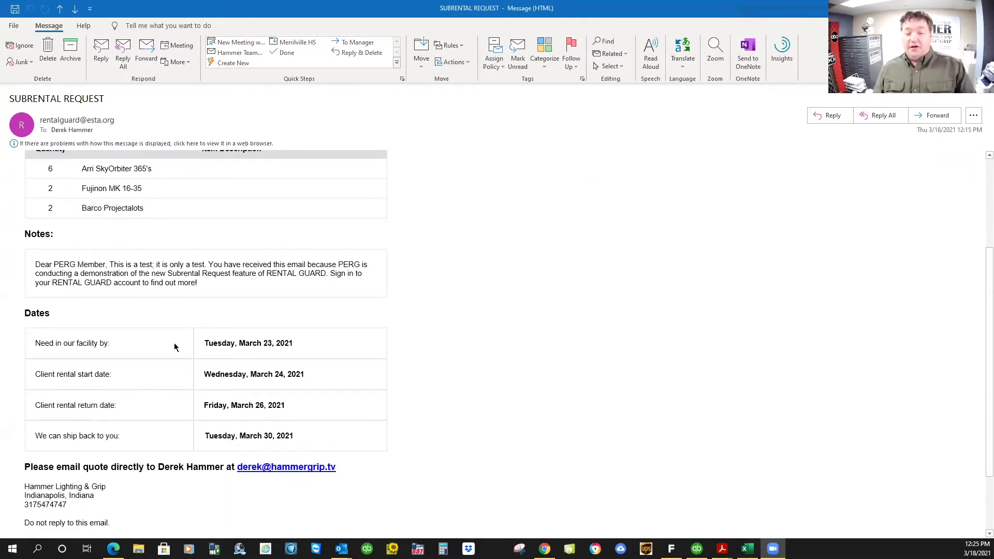
pyautogui.scroll(-2, 176, 346)
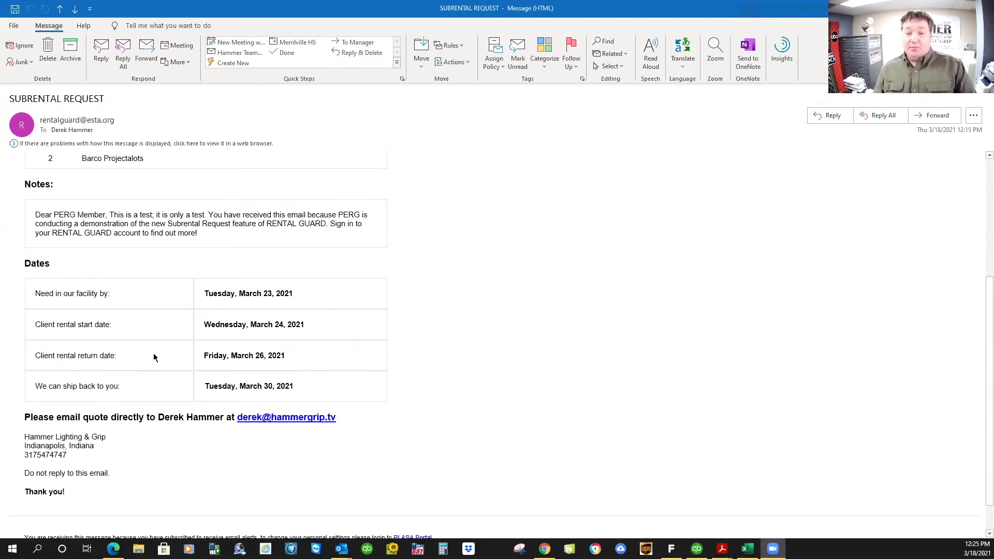
pyautogui.scroll(1, 150, 351)
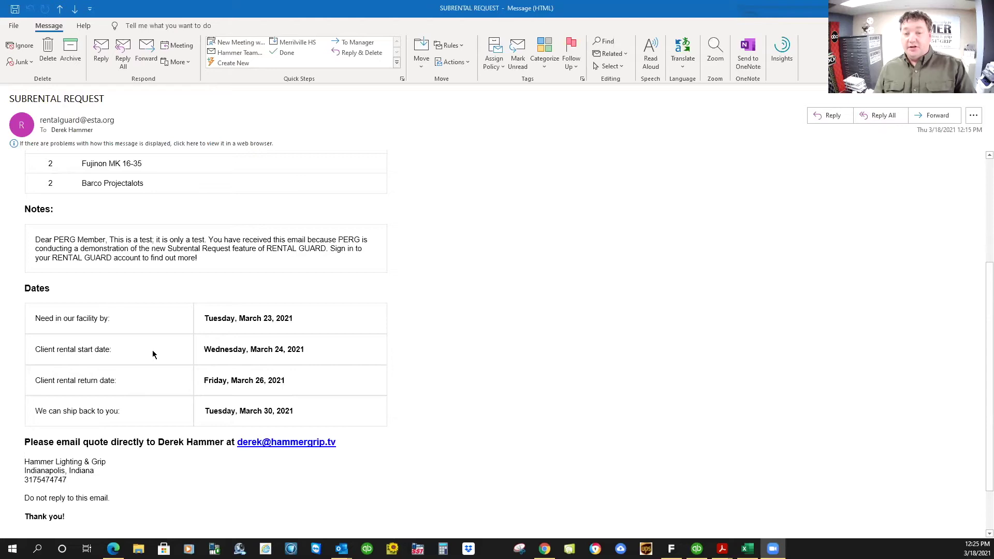
pyautogui.scroll(1, 153, 354)
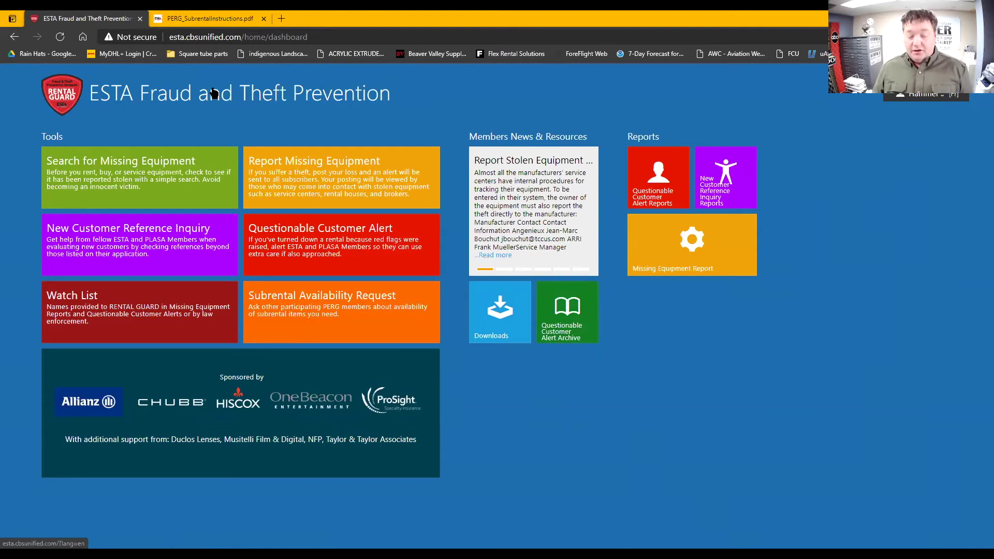
# Step: Switch to the PERG_SubrentalInstructions.pdf document in the browser and skim its four pages of instructions
pyautogui.click(211, 20)
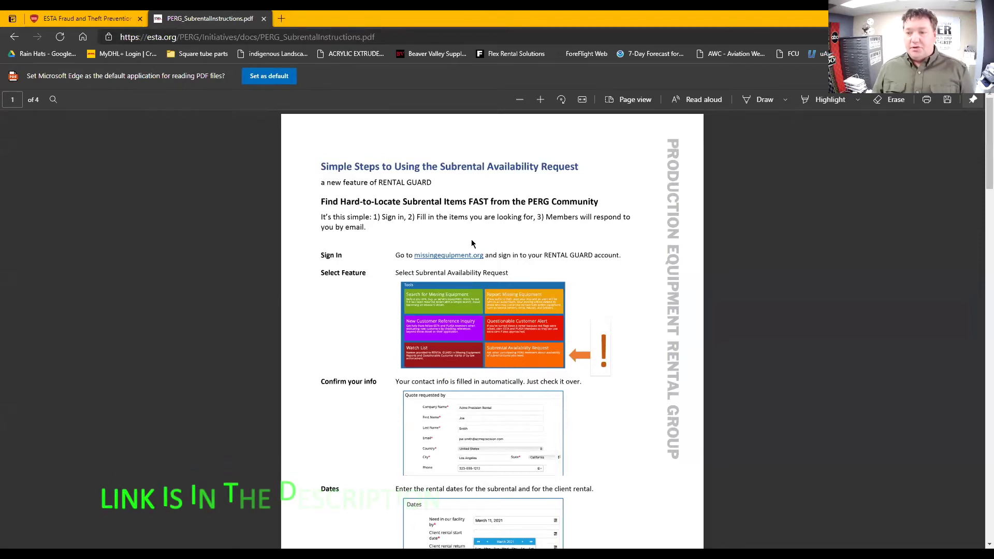
pyautogui.scroll(-2, 472, 244)
pyautogui.scroll(-15, 472, 243)
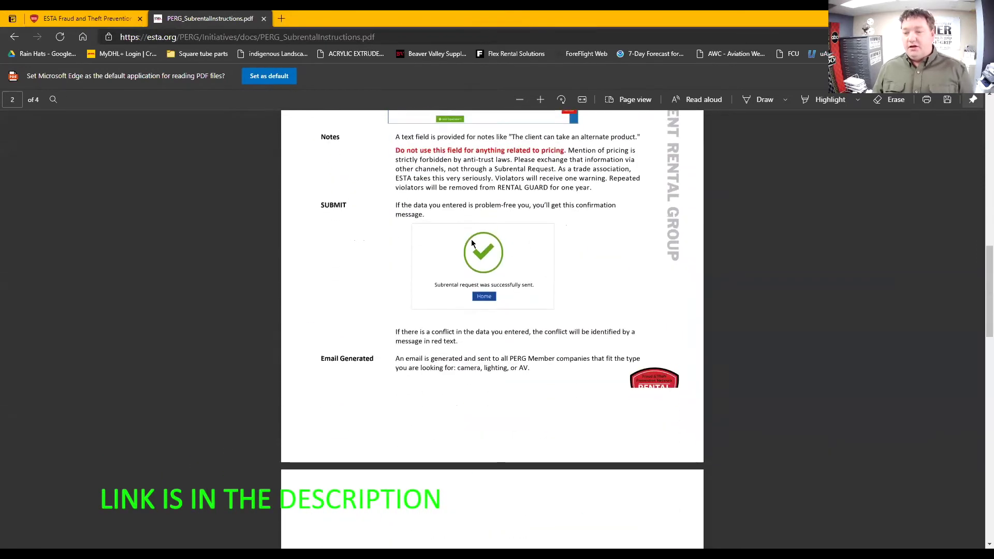
pyautogui.scroll(-12, 471, 243)
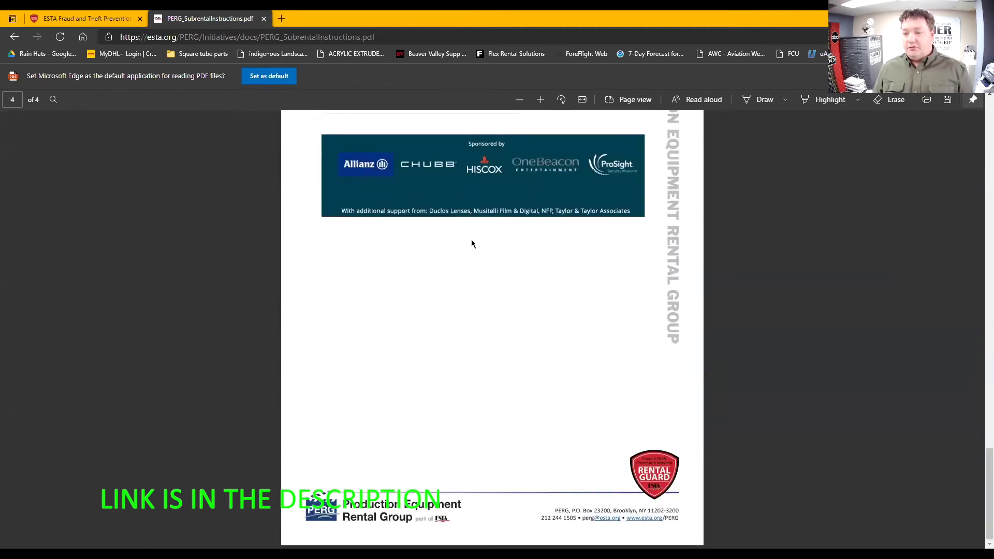
pyautogui.scroll(12, 471, 243)
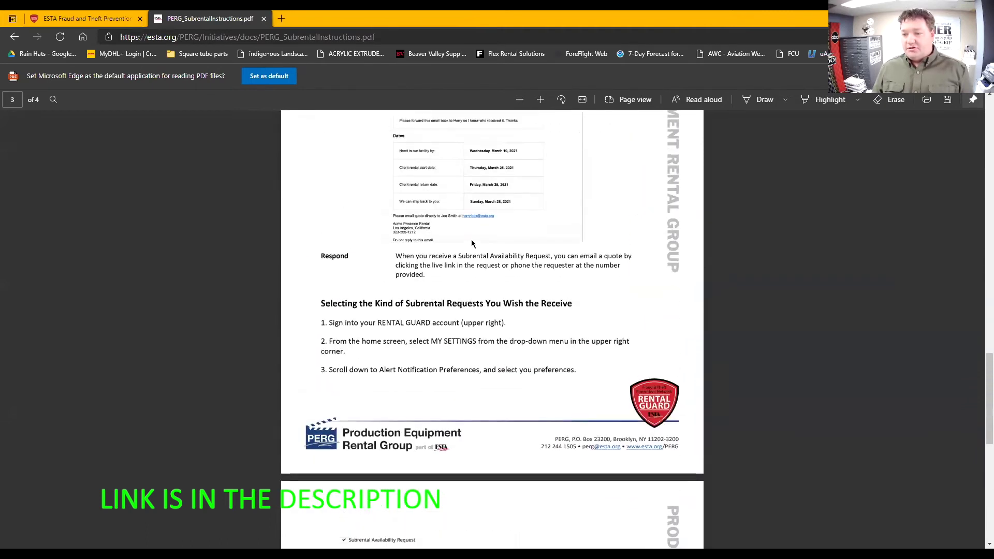
pyautogui.scroll(8, 471, 243)
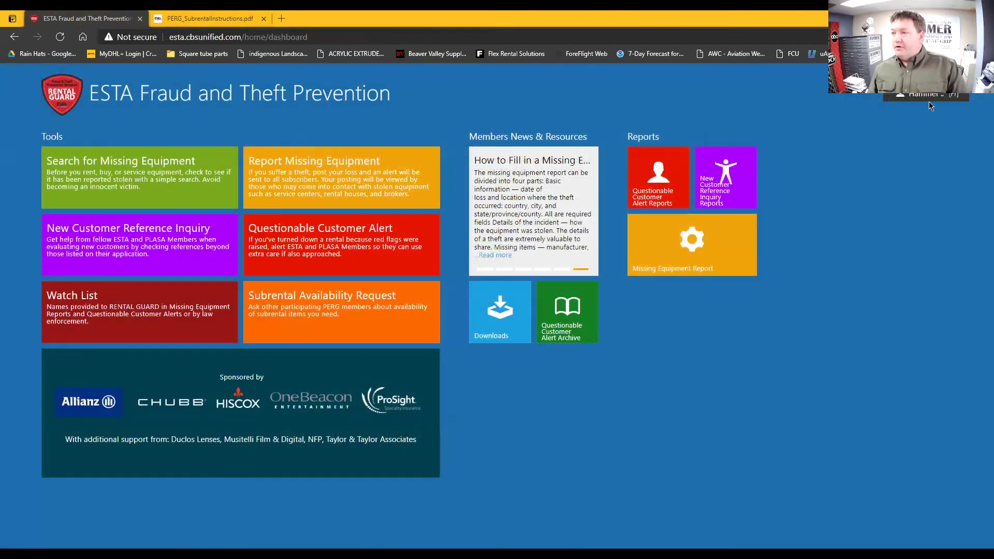
# Step: Open My Settings on the ESTA site and review the alert preferences, regions and equipment categories
pyautogui.click(929, 98)
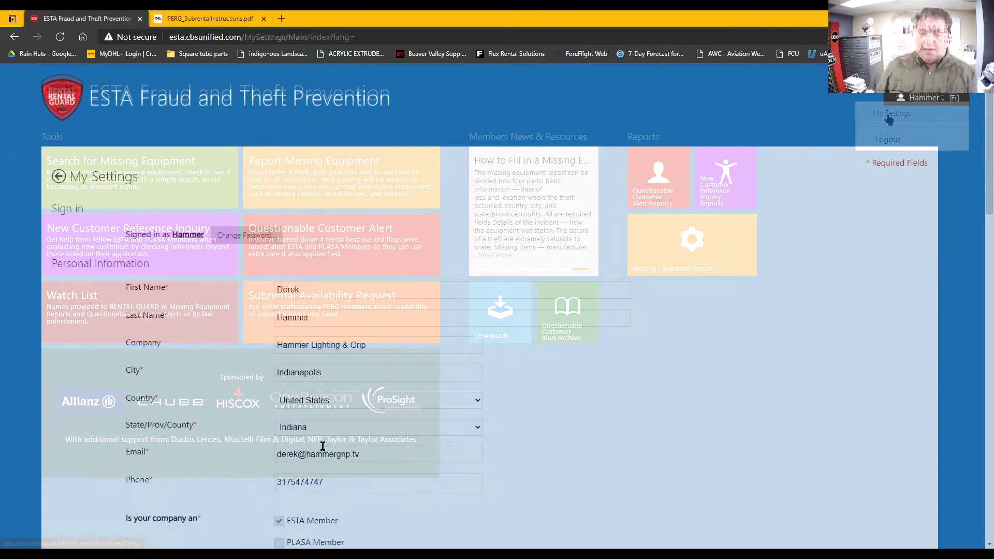
pyautogui.scroll(-15, 368, 412)
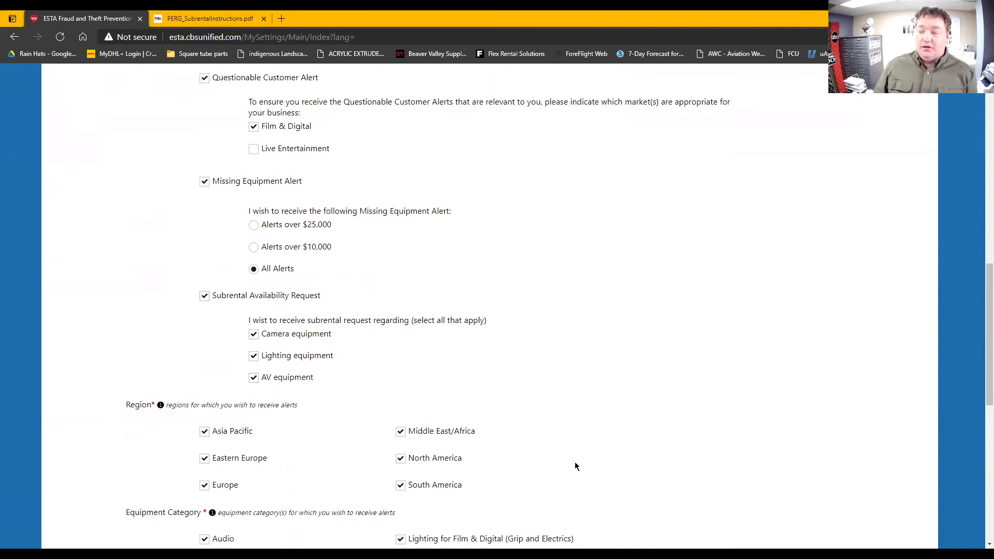
pyautogui.scroll(-9, 707, 428)
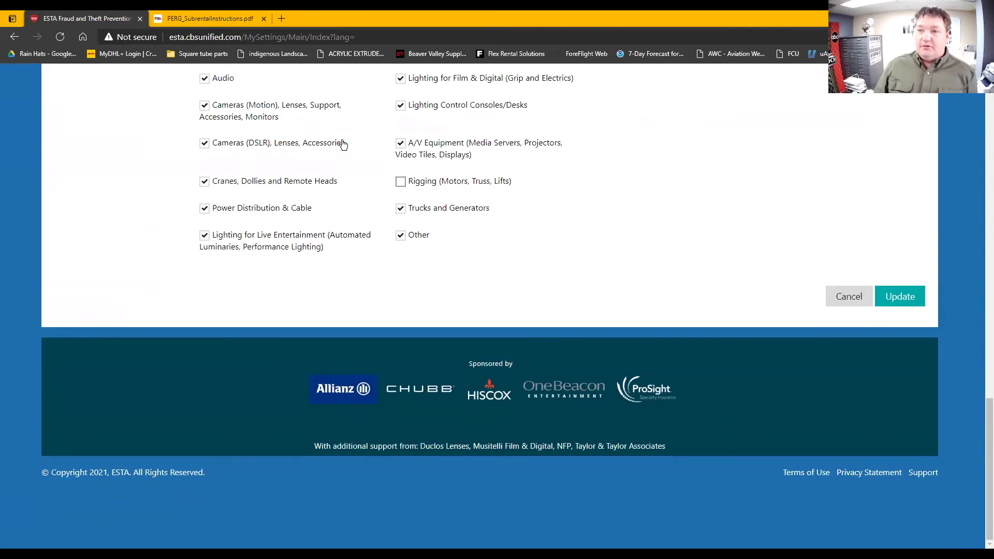